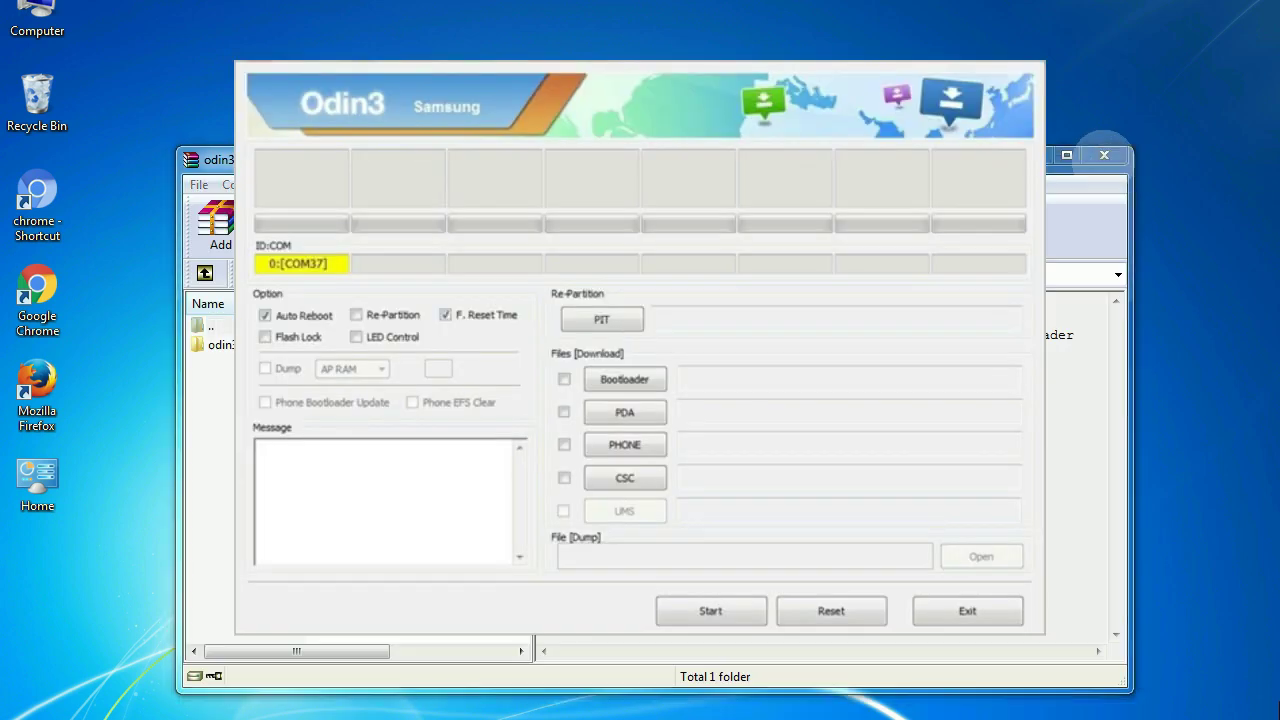
Close the WinRAR archive window behind Odin3 while the firmware keeps flashing.
left_click(1120, 165)
left_click(1103, 153)
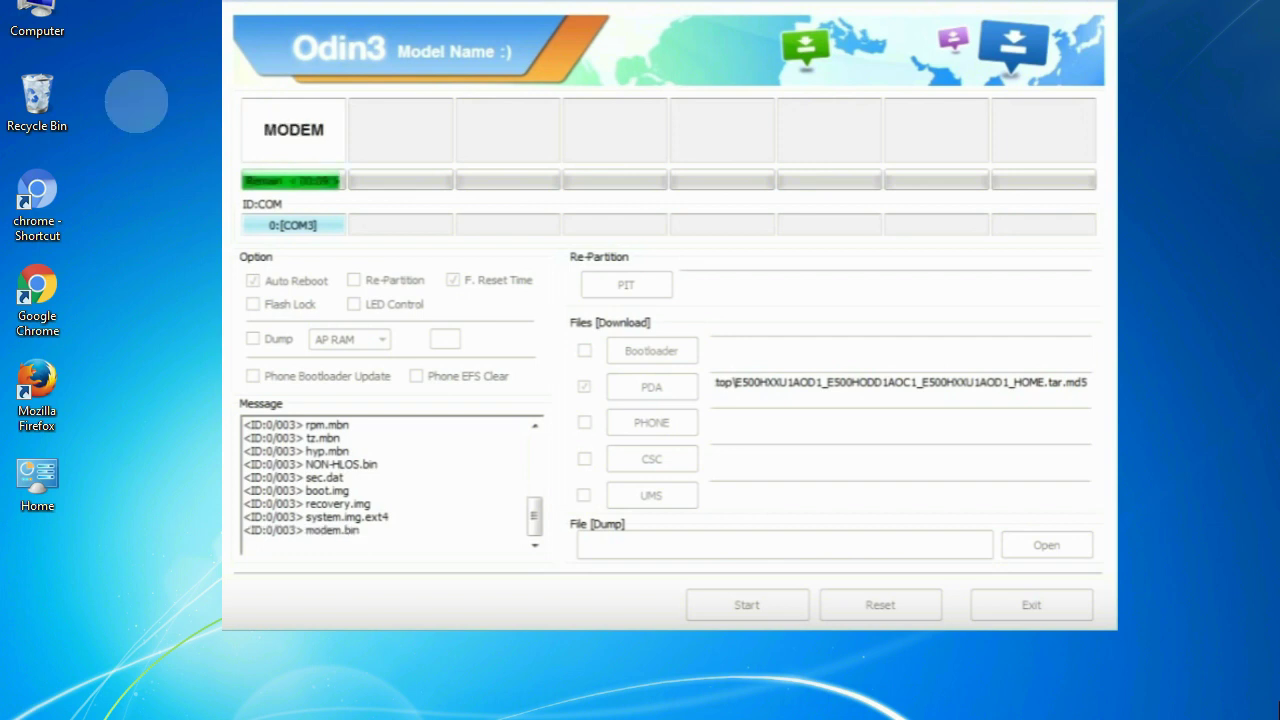
Close Odin3 after flashing to return to the desktop showing the Odin archive.
left_click(40, 90)
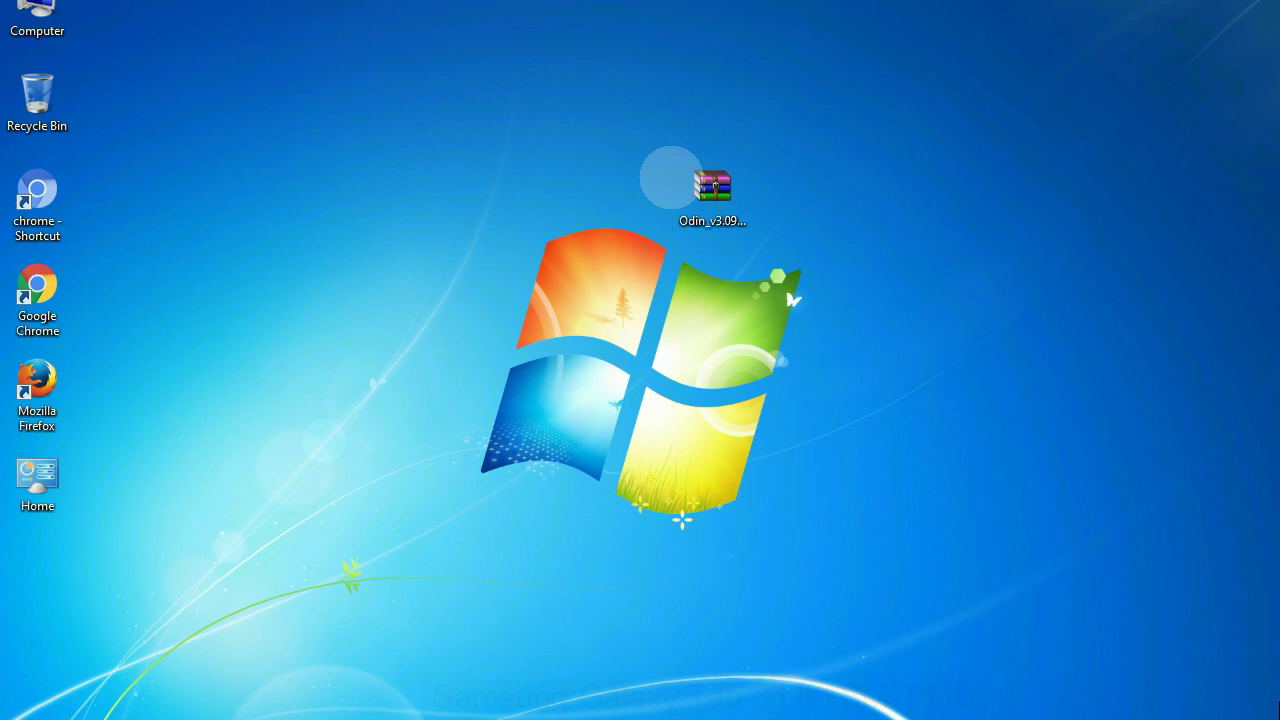
Extract the Odin_v3.09 zip onto the desktop with Extract Here.
left_click(707, 186)
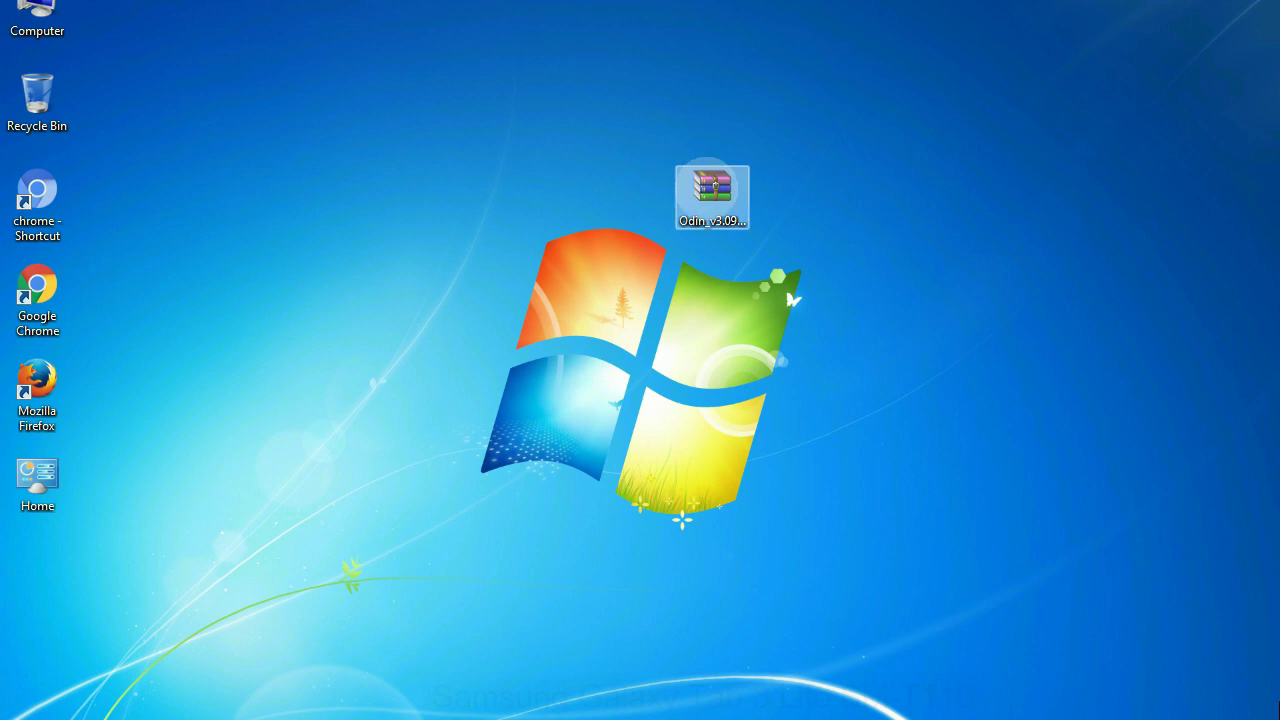
right_click(707, 187)
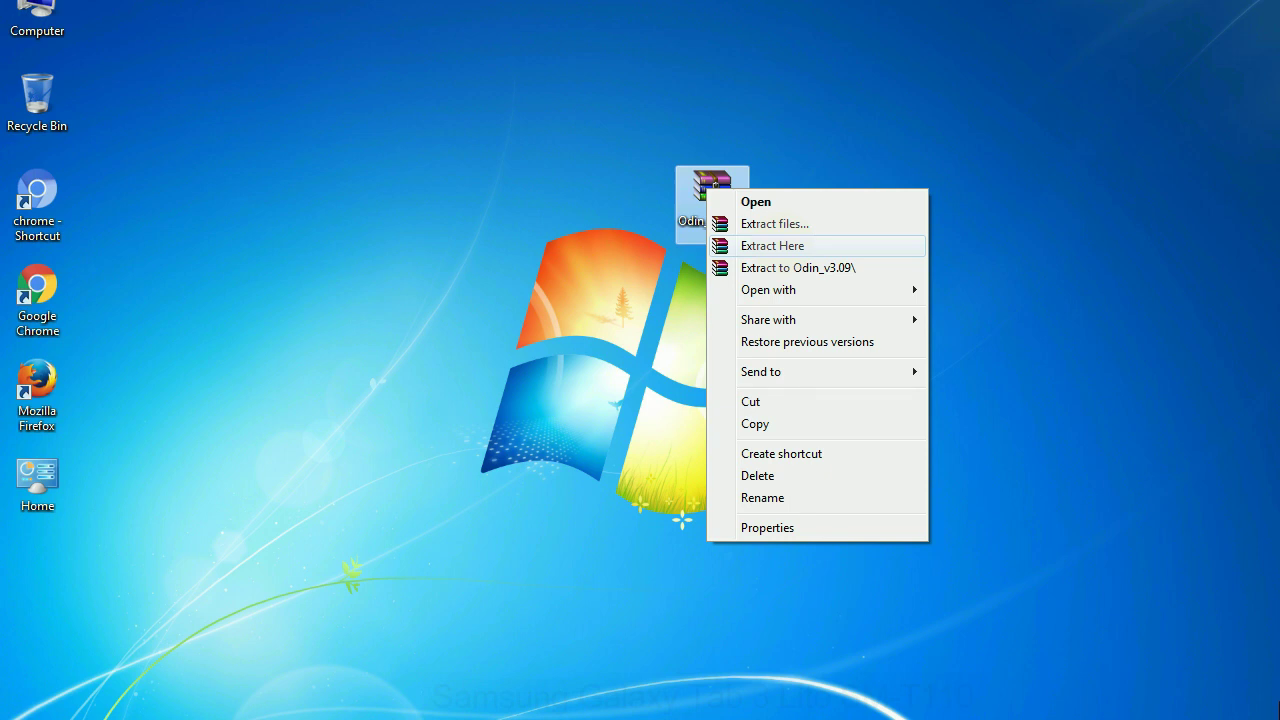
left_click(775, 245)
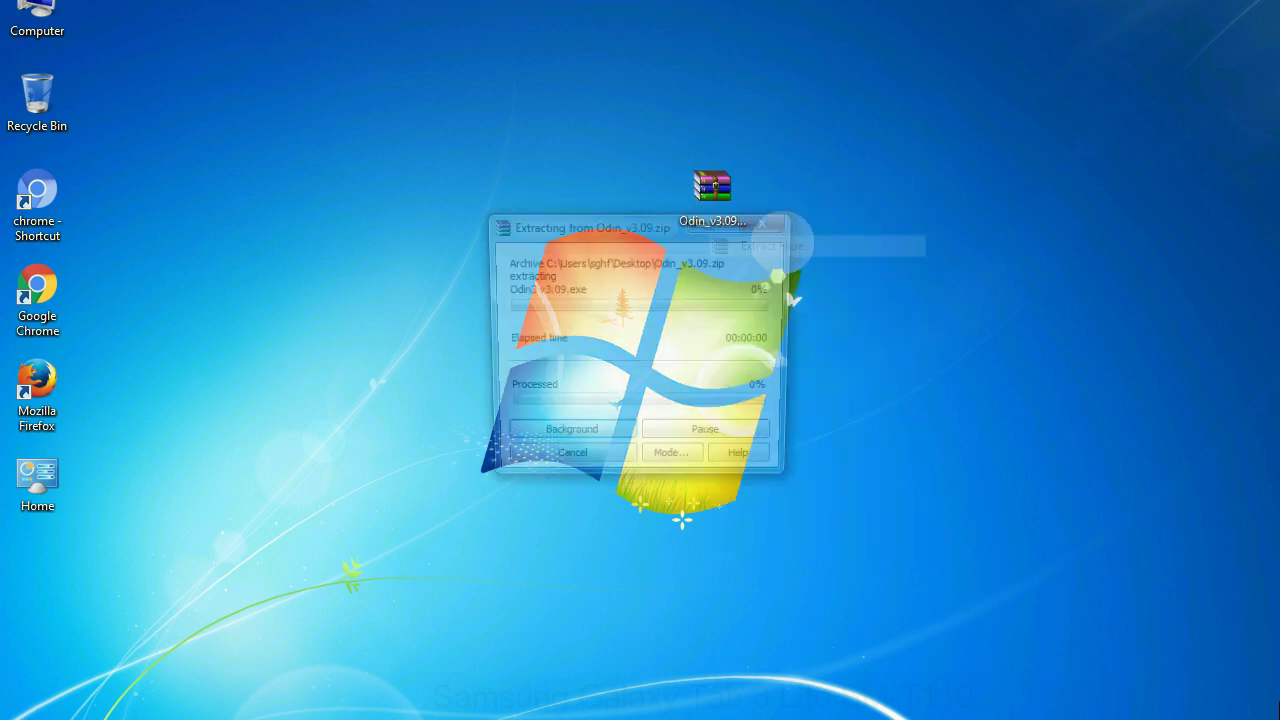
Run Odin3 v3.09.exe from the Odin_v3.09 folder as administrator.
double_click(550, 197)
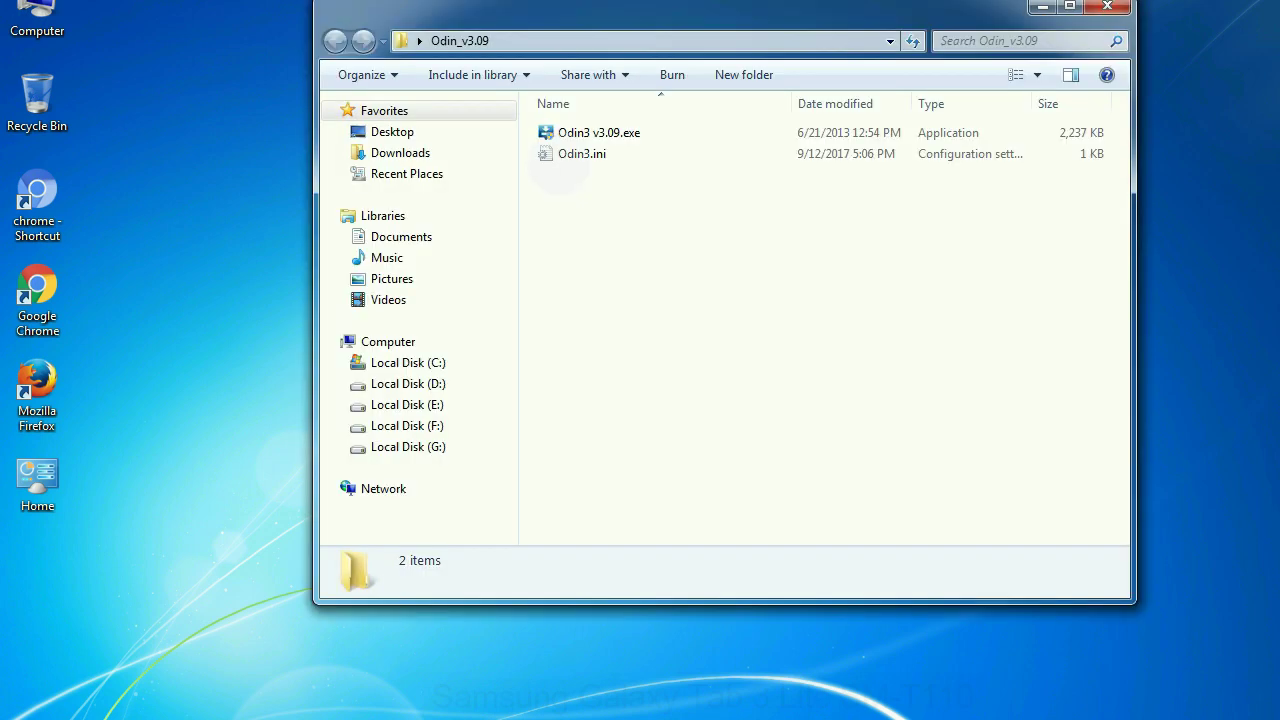
right_click(582, 137)
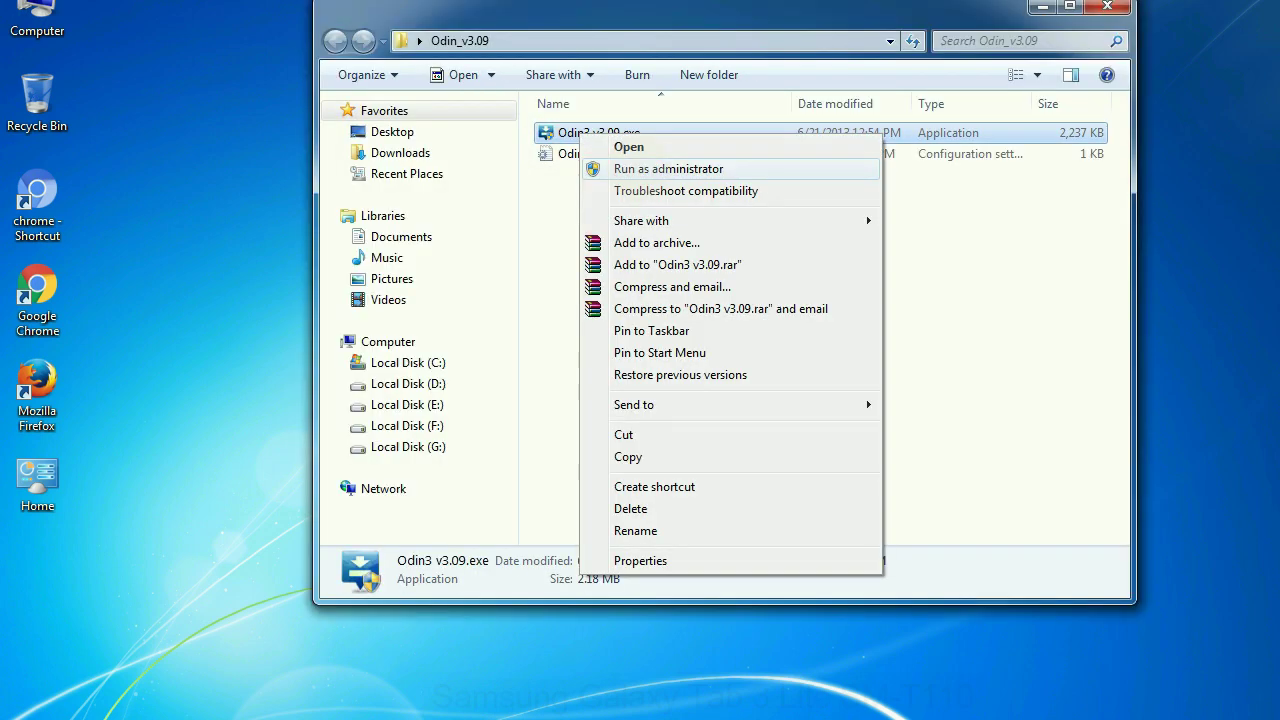
left_click(668, 168)
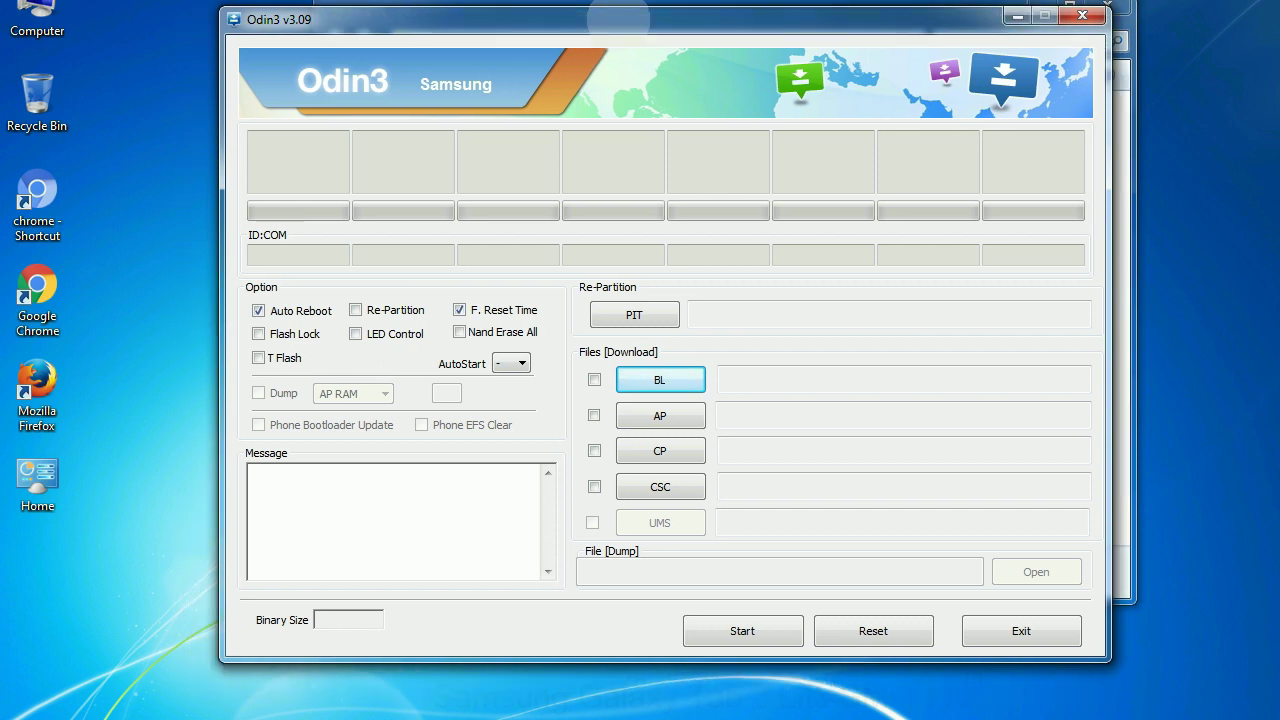
Move the Odin3 window slightly up and to the right.
left_click_drag(590, 30, 639, 6)
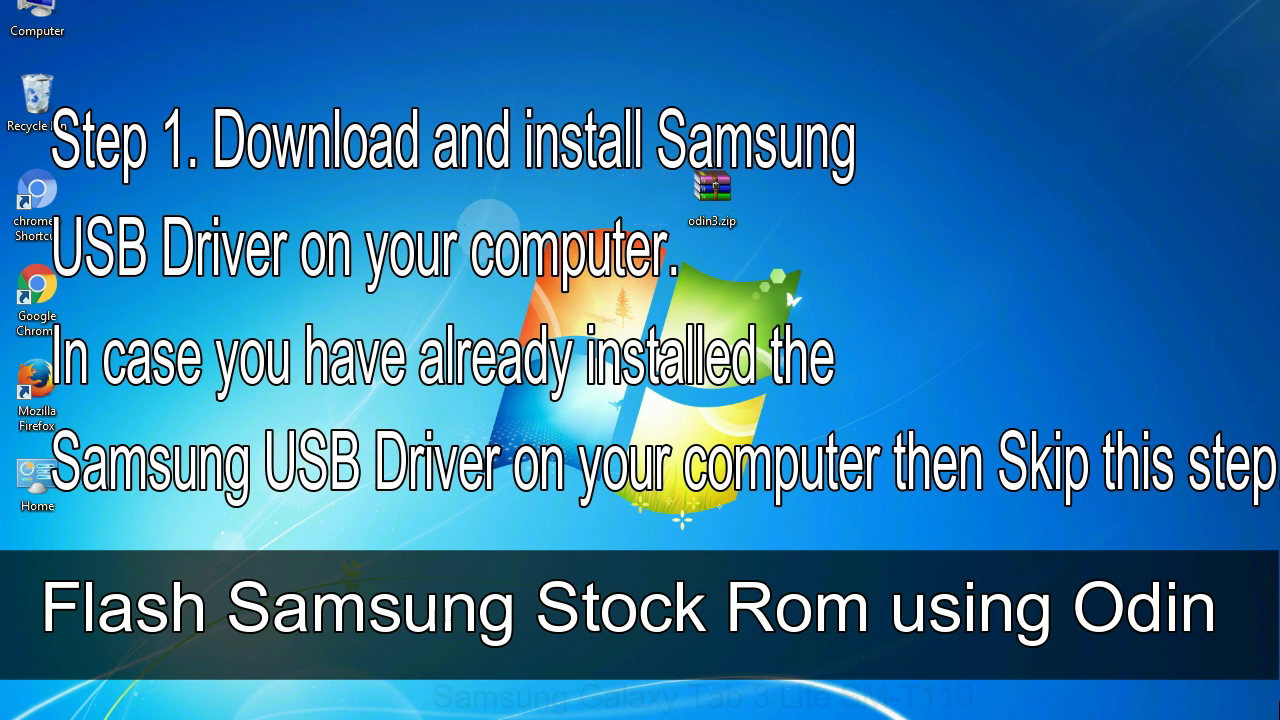
left_click(700, 185)
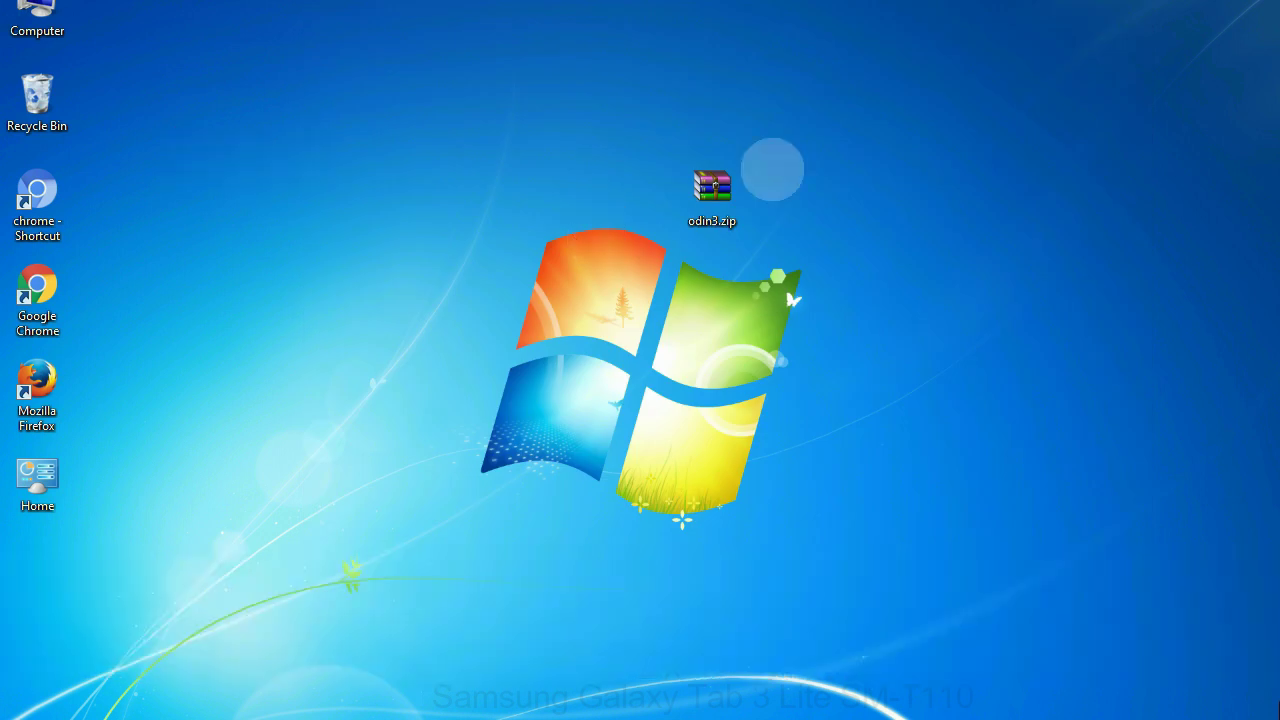
left_click(698, 182)
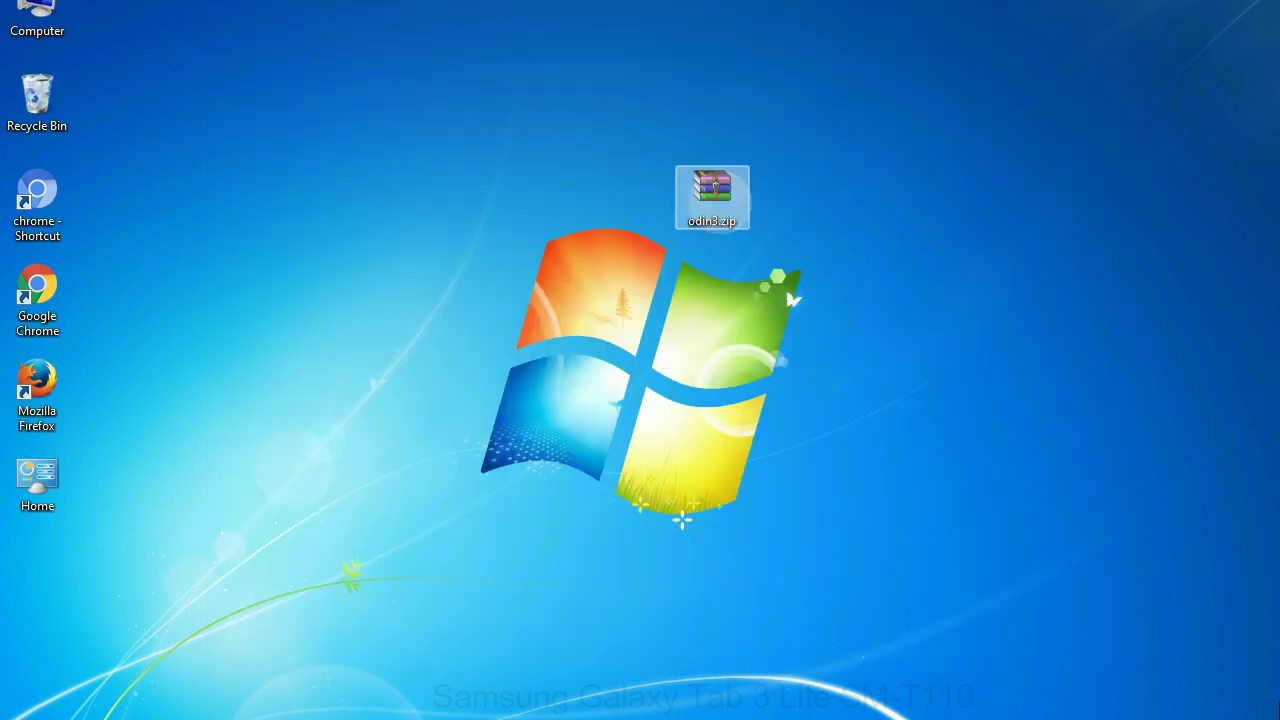
left_click(800, 188)
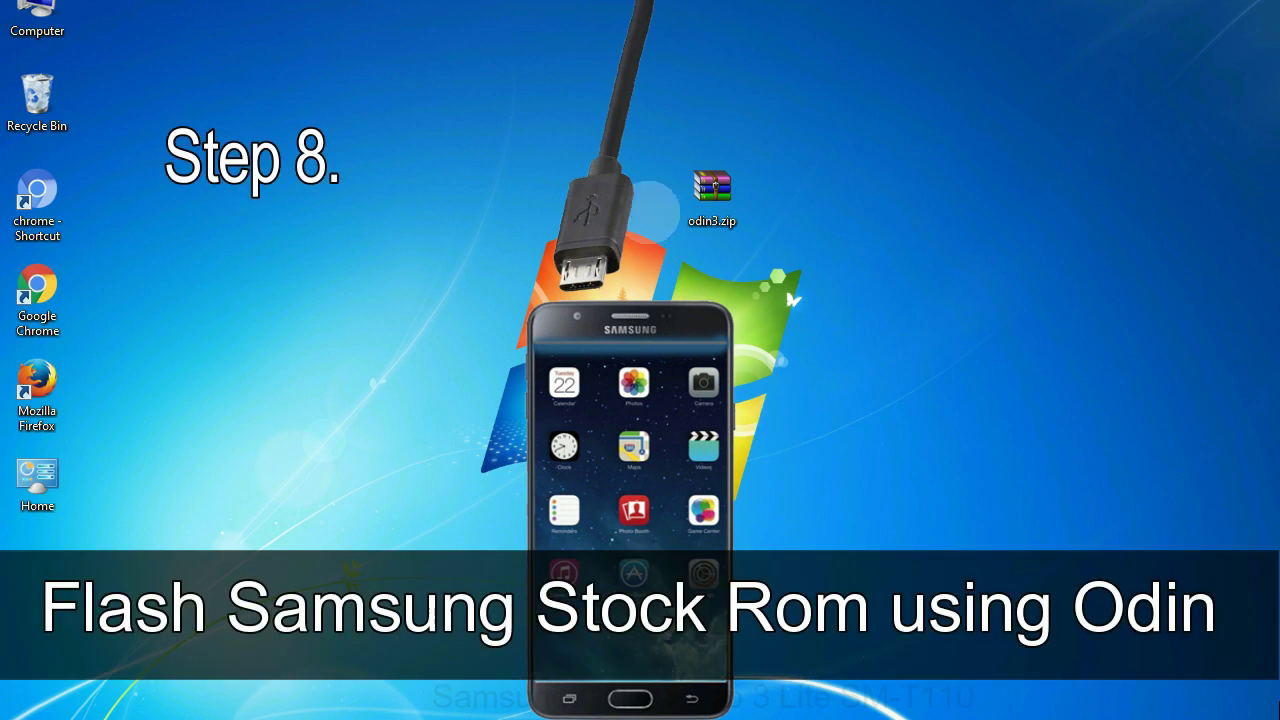
left_click(690, 182)
left_click(662, 188)
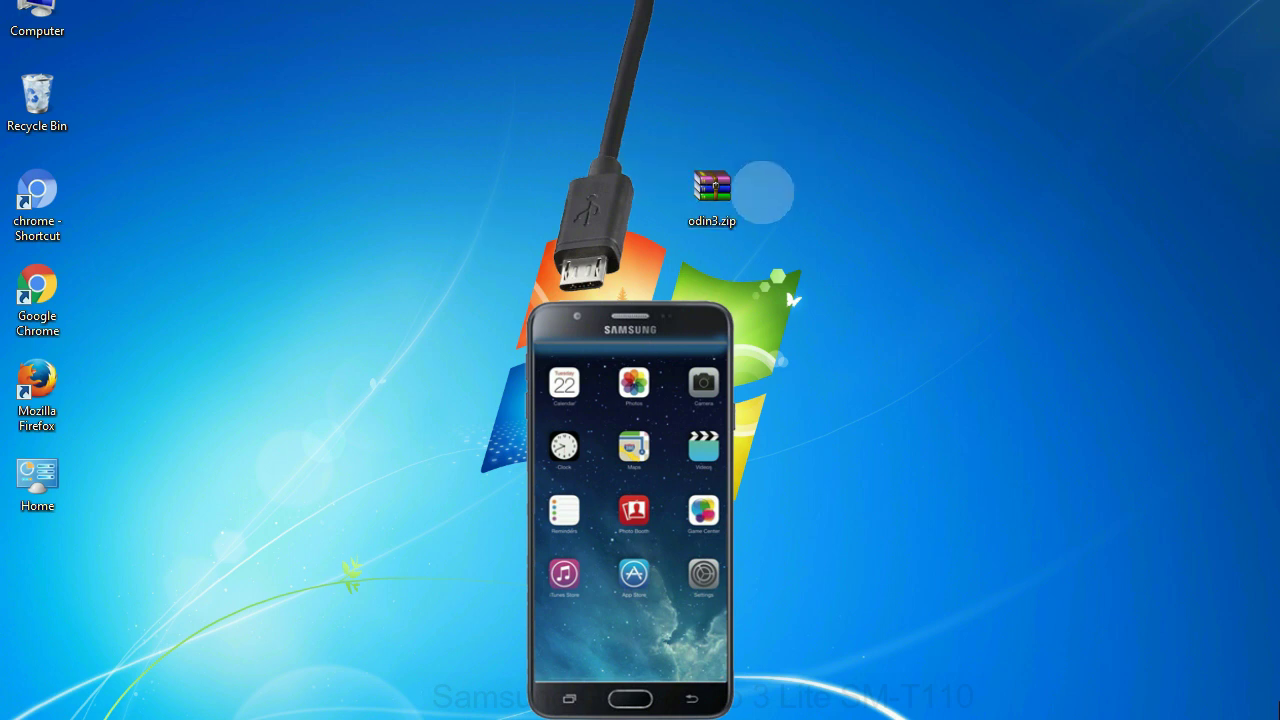
double_click(714, 190)
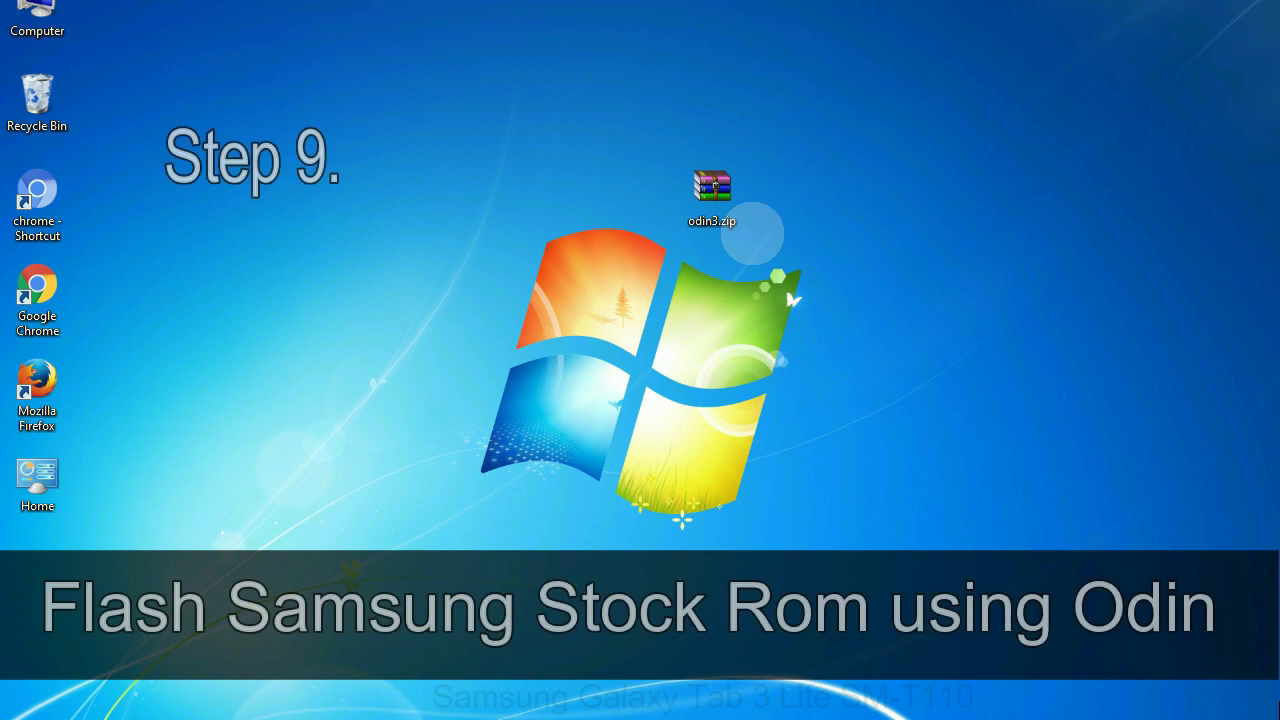
left_click(728, 198)
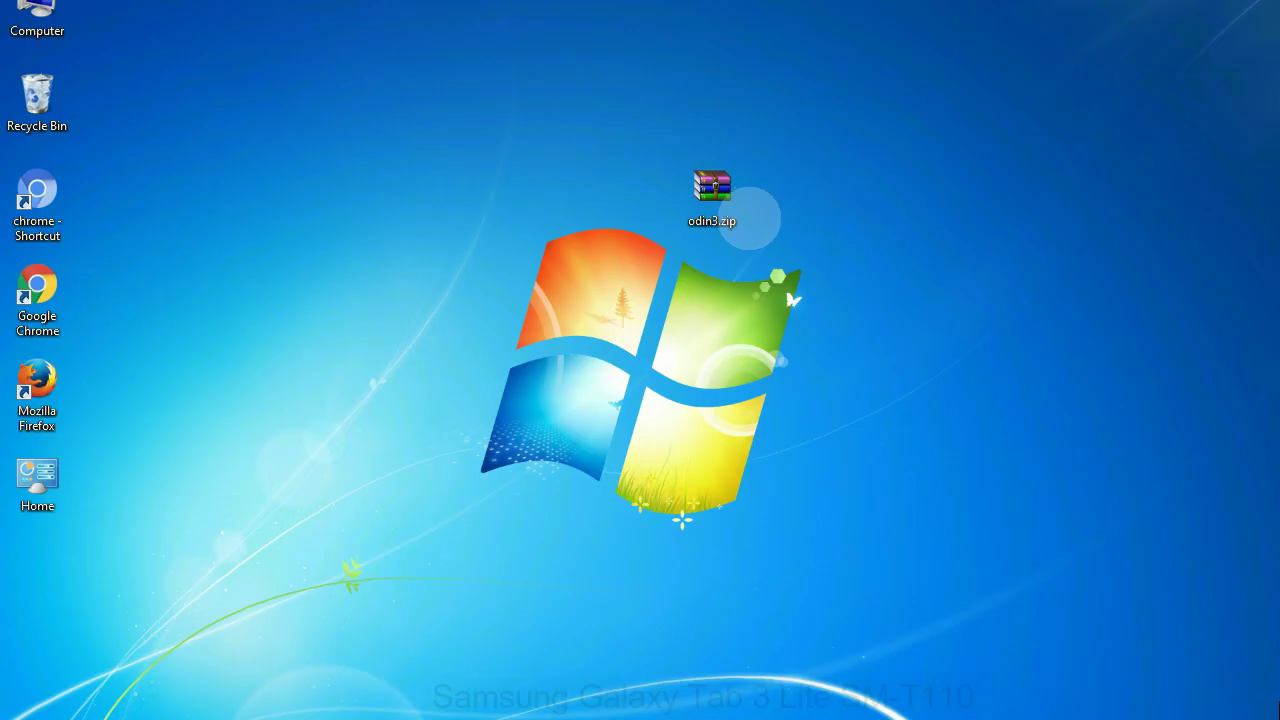
left_click(738, 200)
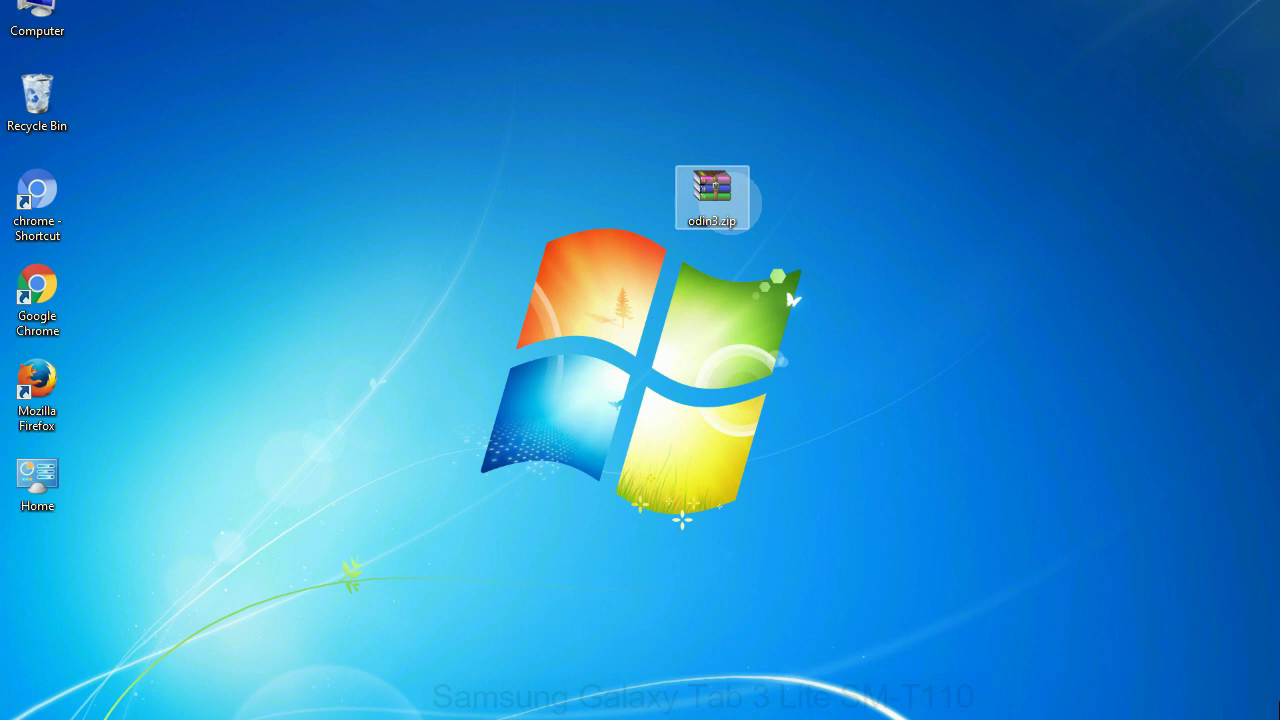